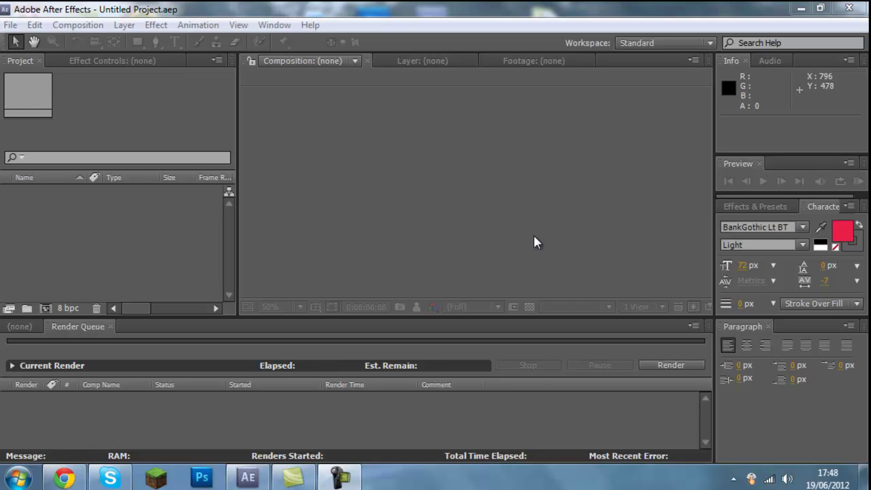
# Create a new composition, Comp 1, using the HDV/HDTV 720 preset
pyautogui.click(279, 142)
pyautogui.click(99, 25)
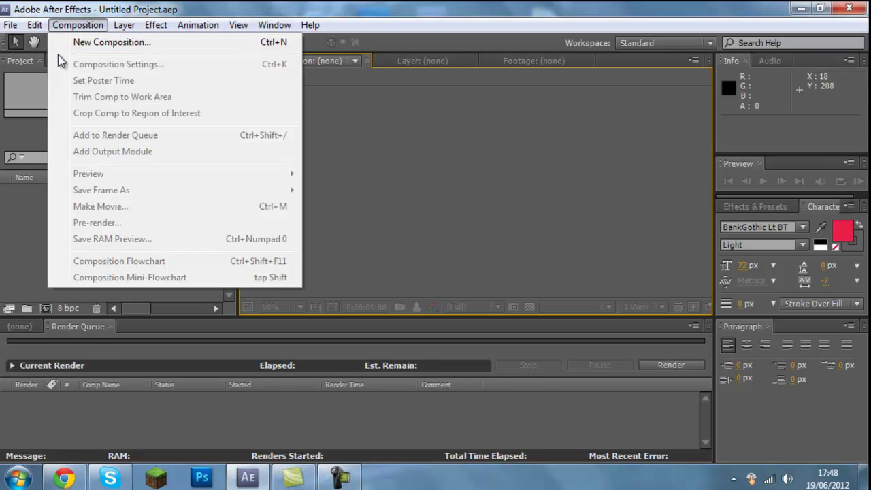
pyautogui.click(81, 43)
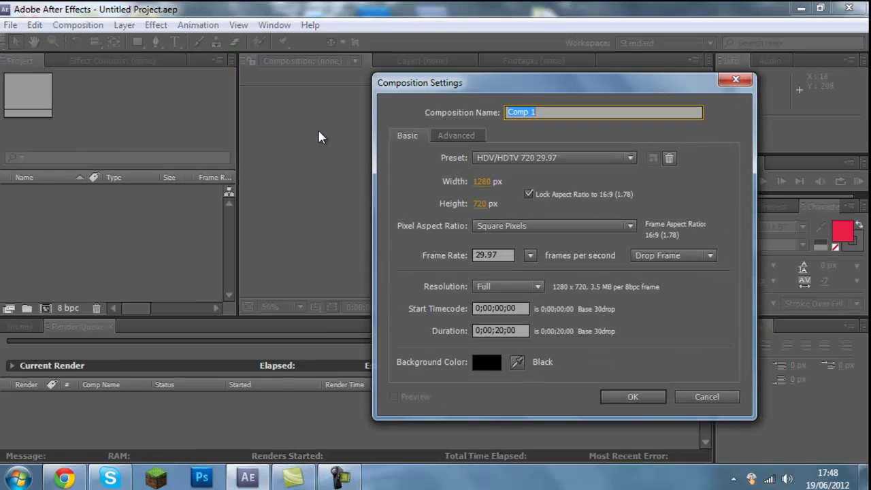
pyautogui.click(632, 396)
# Add a text layer reading TOOLEYHD in capitals at the composition's centre
pyautogui.click(174, 42)
pyautogui.click(395, 204)
pyautogui.press('capslock')
pyautogui.write('TOOLE')
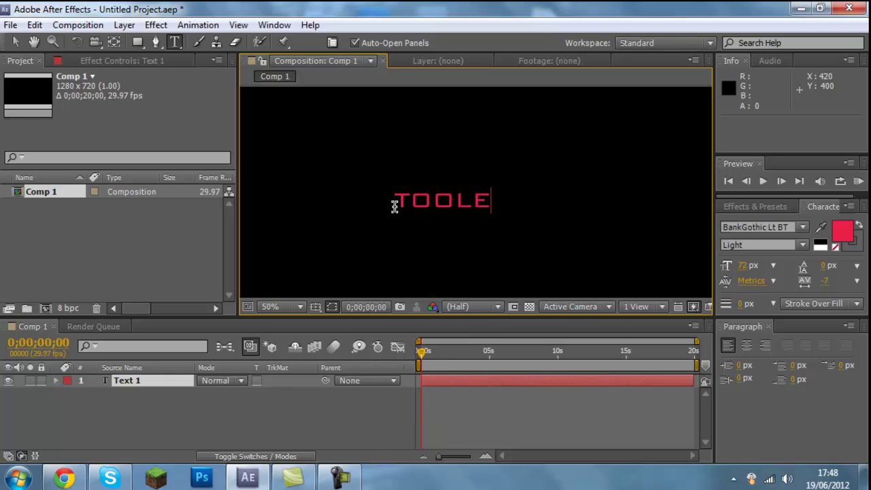
pyautogui.write('YHD')
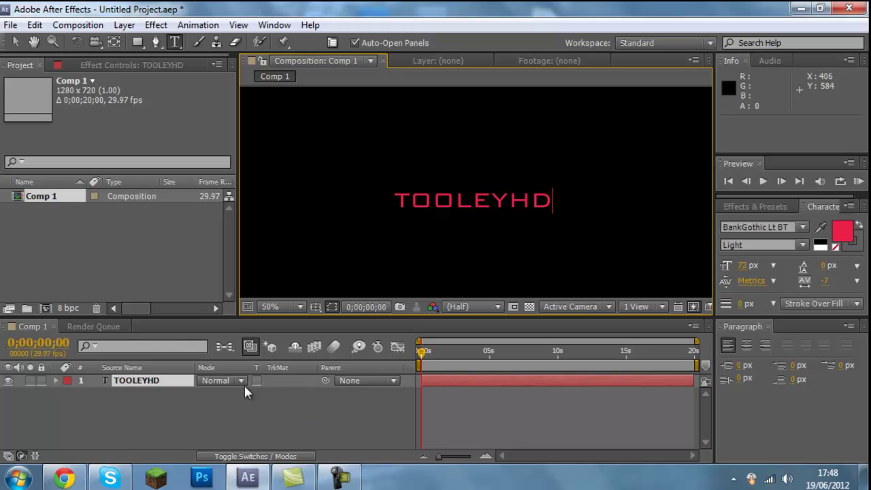
# Add Comp 1 to the Render Queue from the Composition menu
pyautogui.click(78, 25)
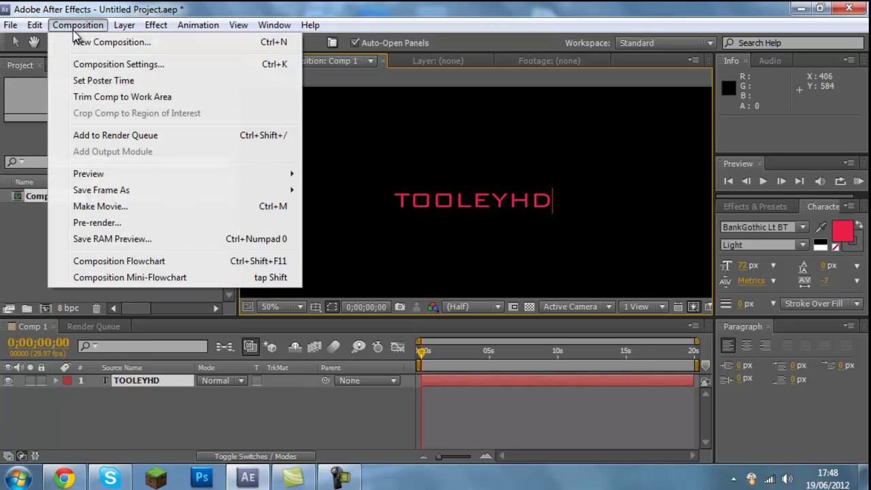
pyautogui.click(90, 140)
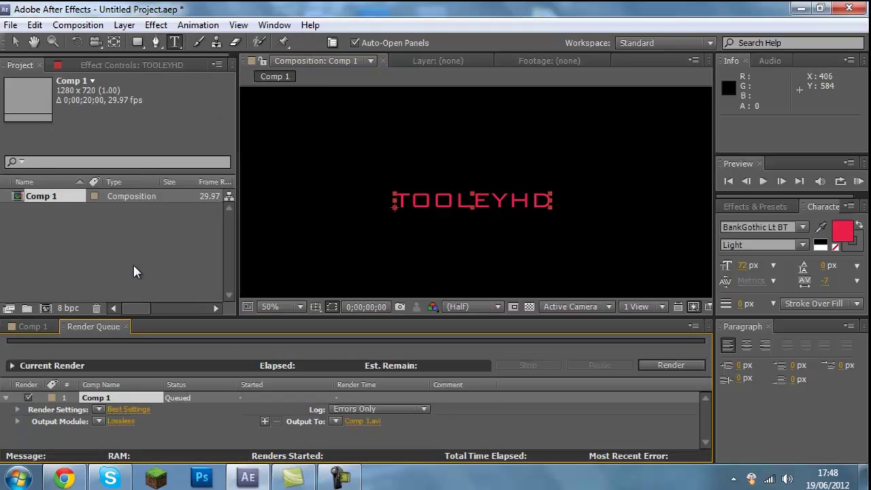
# Set Comp 1's output module format to Windows Media with Audio Output enabled
pyautogui.click(121, 422)
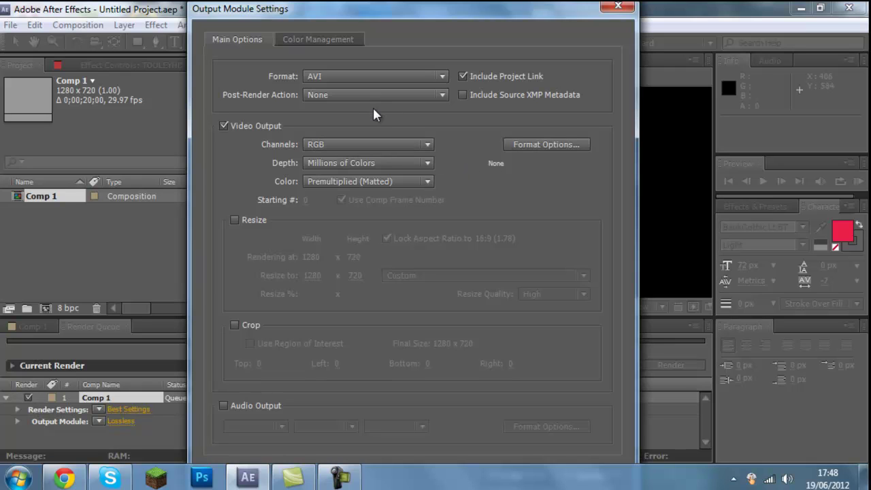
pyautogui.click(366, 83)
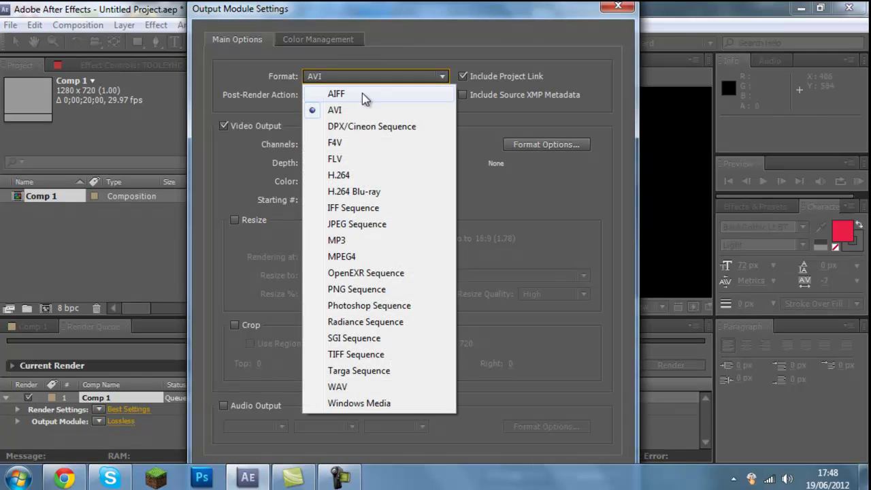
pyautogui.click(354, 403)
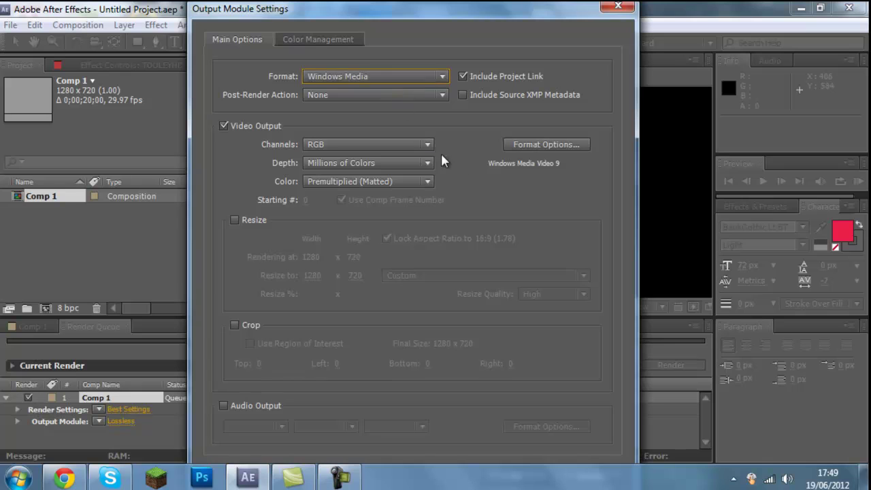
pyautogui.click(224, 405)
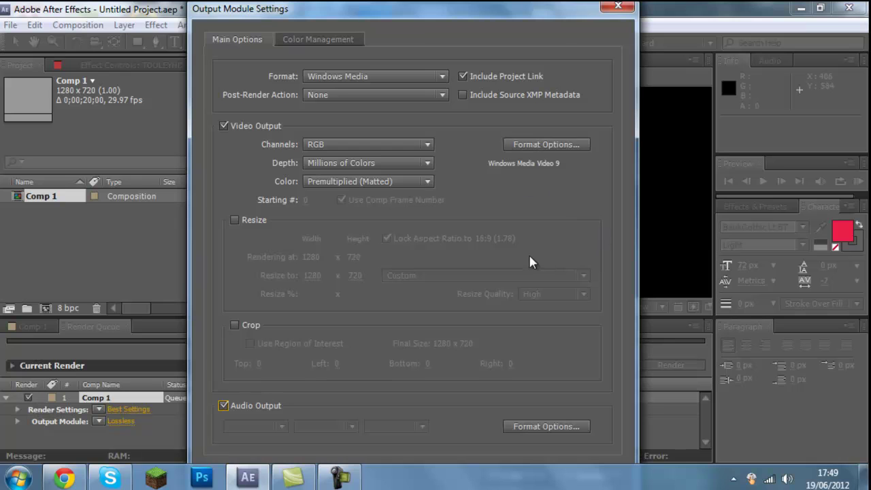
pyautogui.click(546, 145)
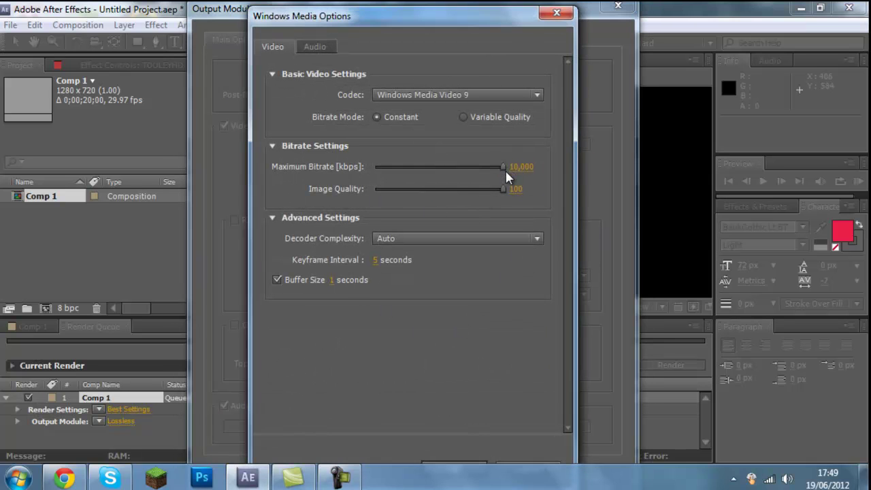
pyautogui.moveTo(504, 190); pyautogui.dragTo(474, 190)
pyautogui.click(405, 95)
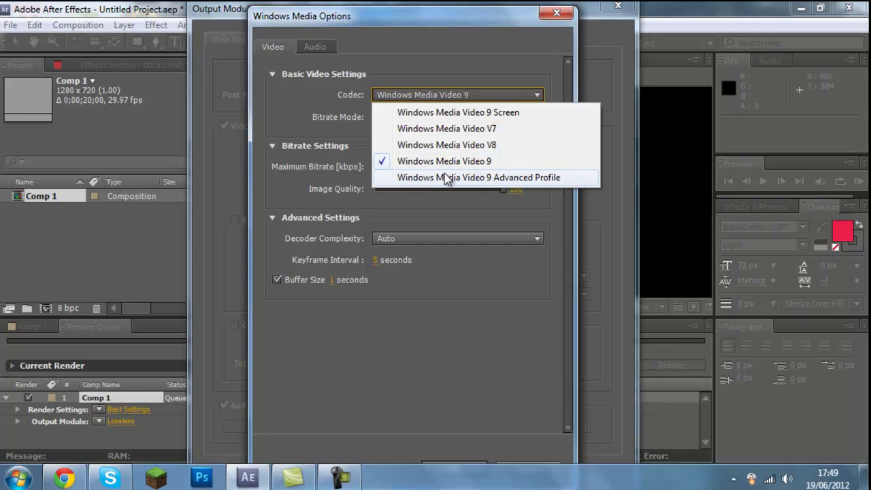
pyautogui.click(440, 162)
pyautogui.click(436, 95)
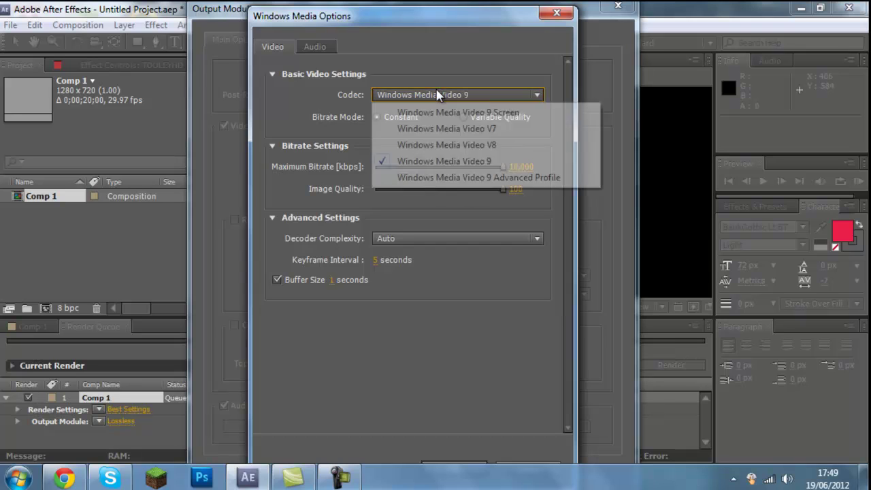
pyautogui.click(419, 161)
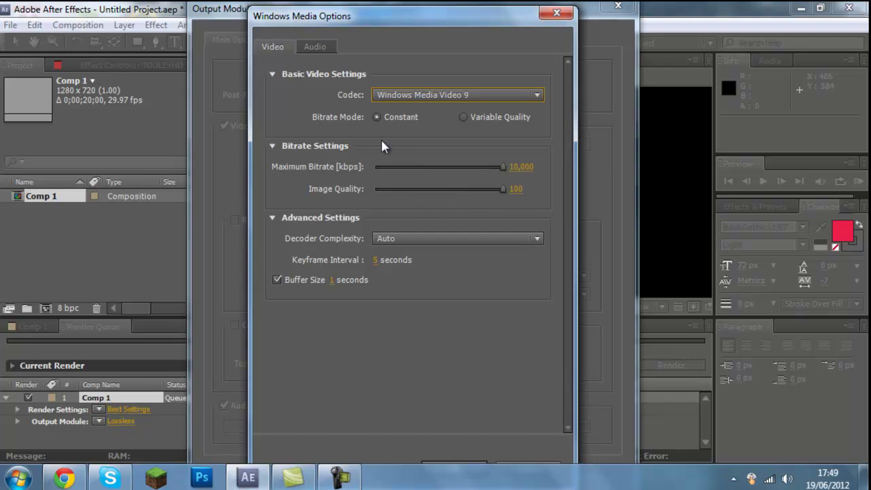
# Set the audio codec to Windows Media Audio 10 Professional at 48 kbps, 44 kHz stereo
pyautogui.click(315, 47)
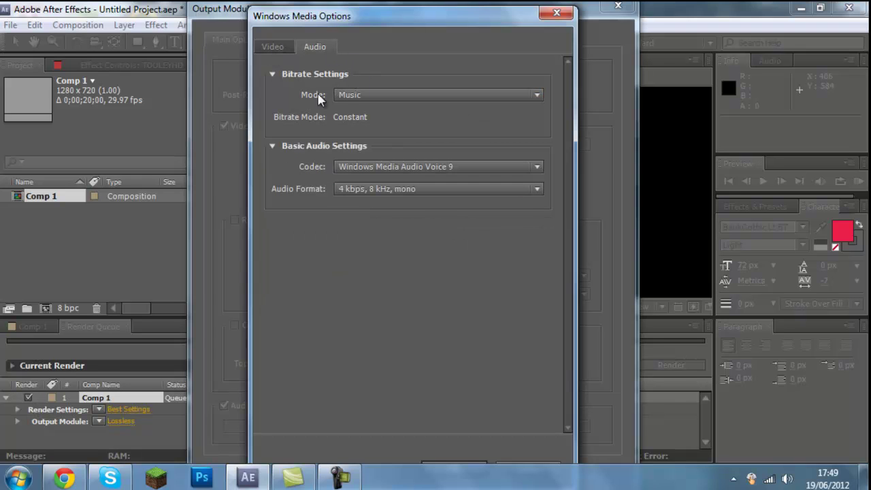
pyautogui.moveTo(395, 167)
pyautogui.click(352, 171)
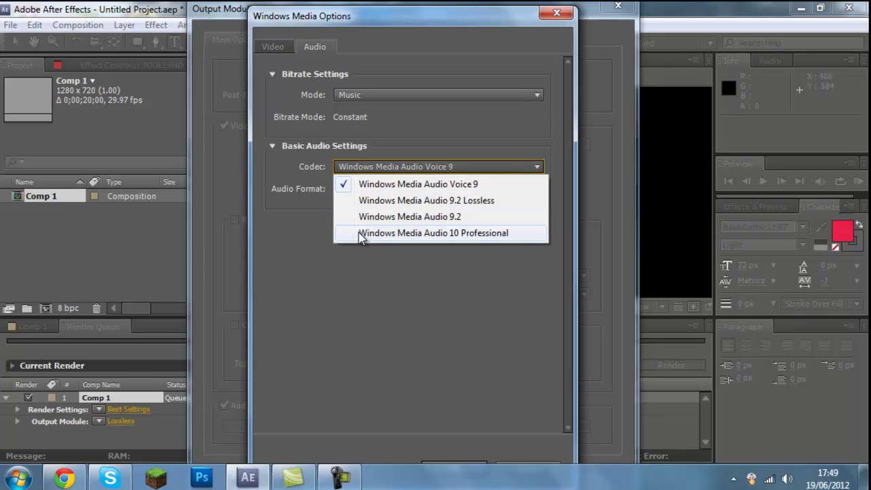
pyautogui.click(411, 239)
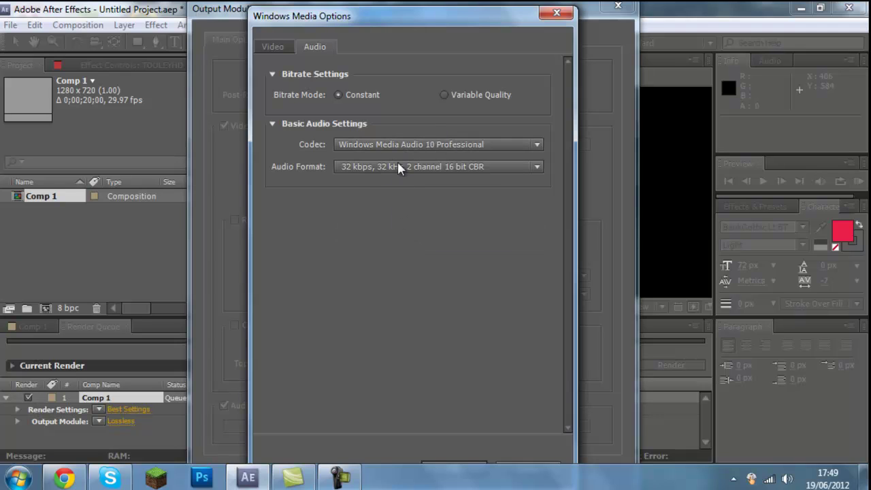
pyautogui.click(364, 169)
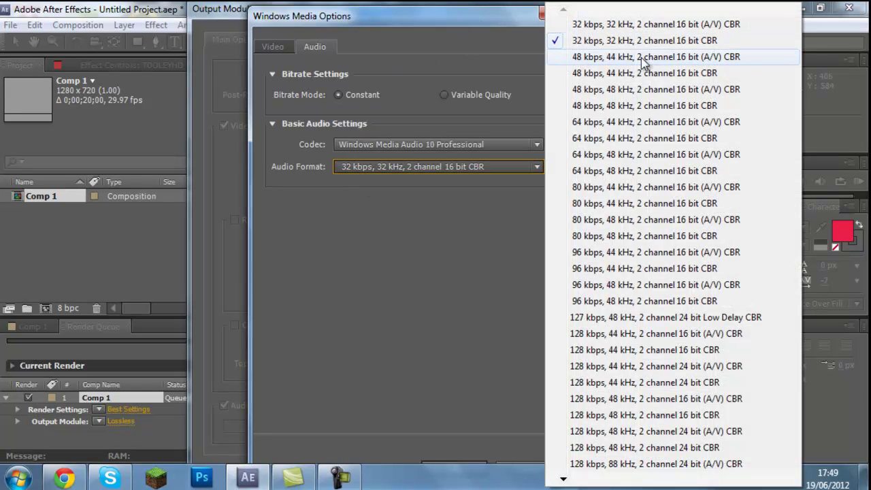
pyautogui.click(601, 60)
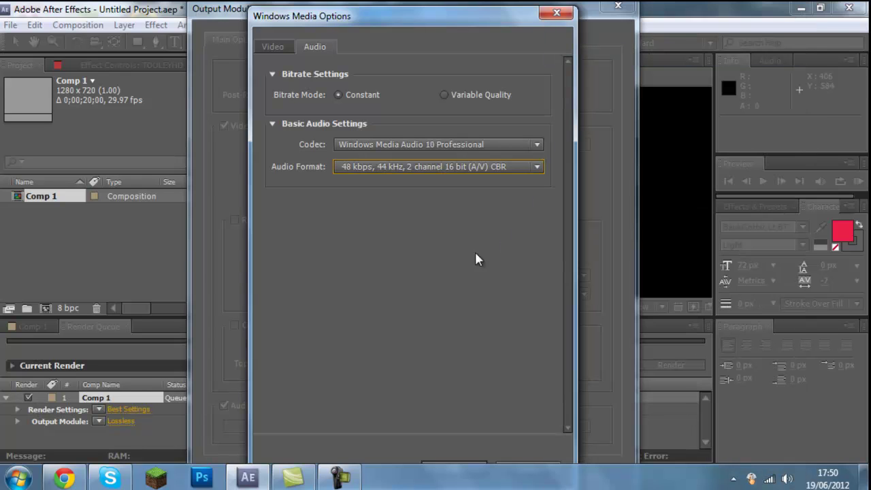
# Confirm the Windows Media options and output module settings so Comp 1 renders to Comp 1.wmv
pyautogui.click(436, 466)
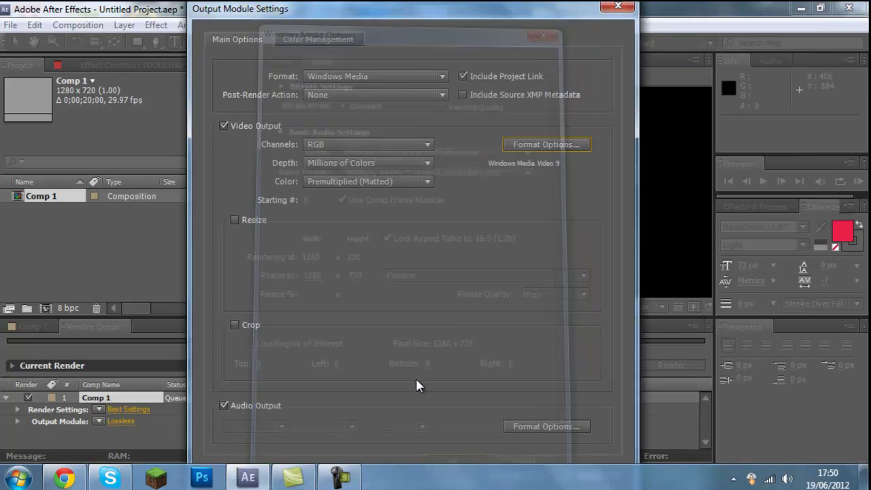
pyautogui.moveTo(407, 482); pyautogui.dragTo(21, 272)
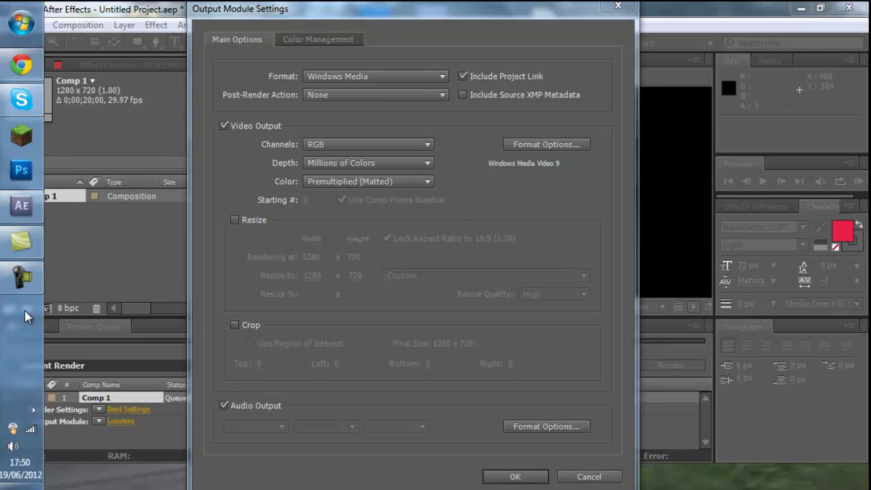
pyautogui.click(383, 9)
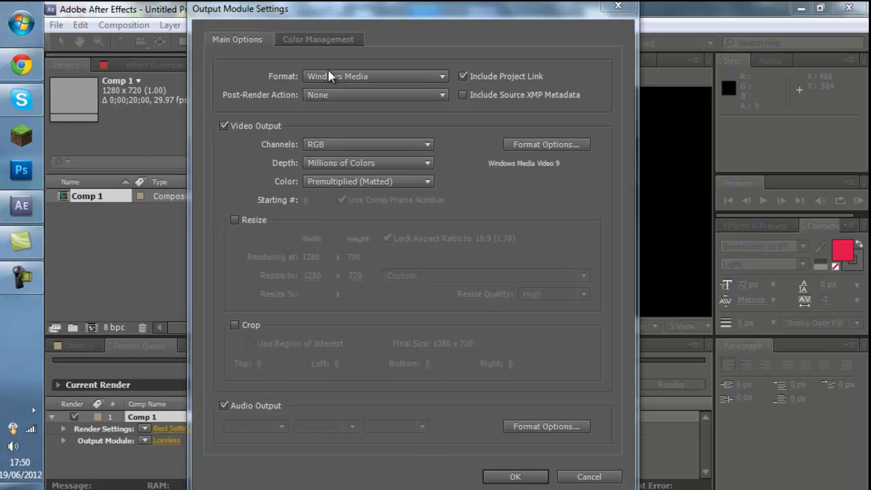
pyautogui.click(528, 478)
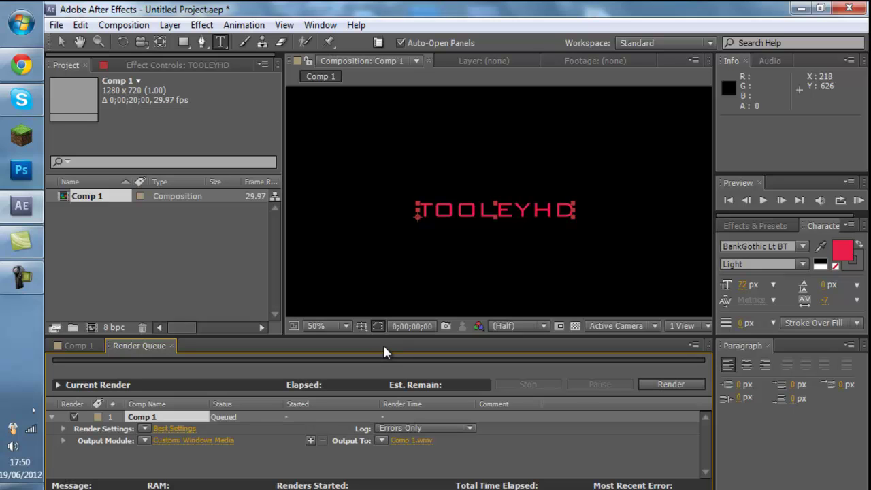
# Highlight all of the TOOLEYHD text in Comp 1 and return the taskbar to the bottom
pyautogui.click(512, 212)
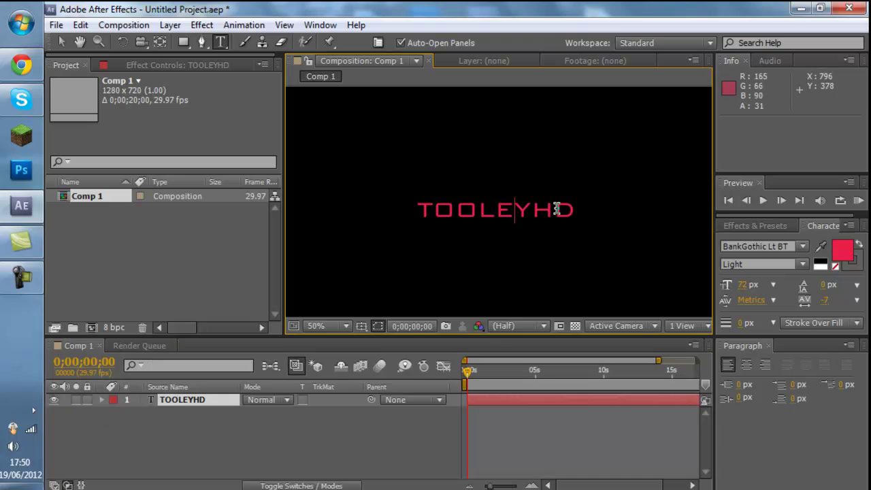
pyautogui.moveTo(572, 210); pyautogui.dragTo(414, 209)
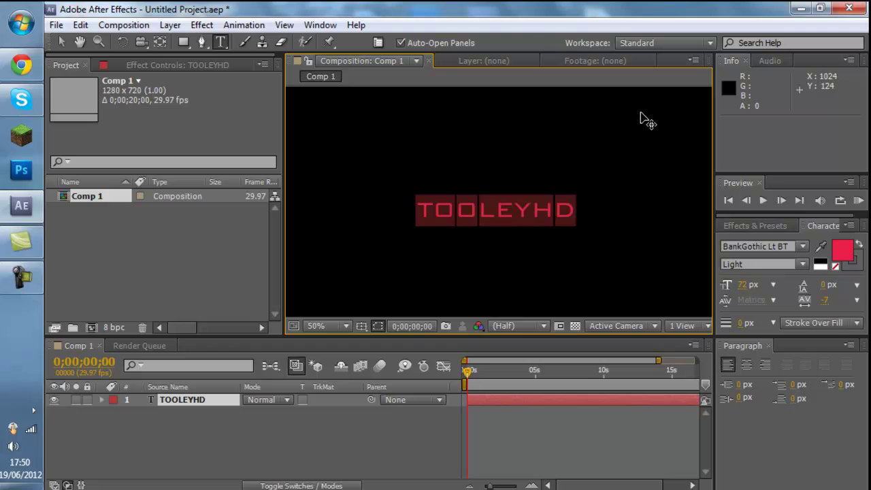
pyautogui.click(753, 144)
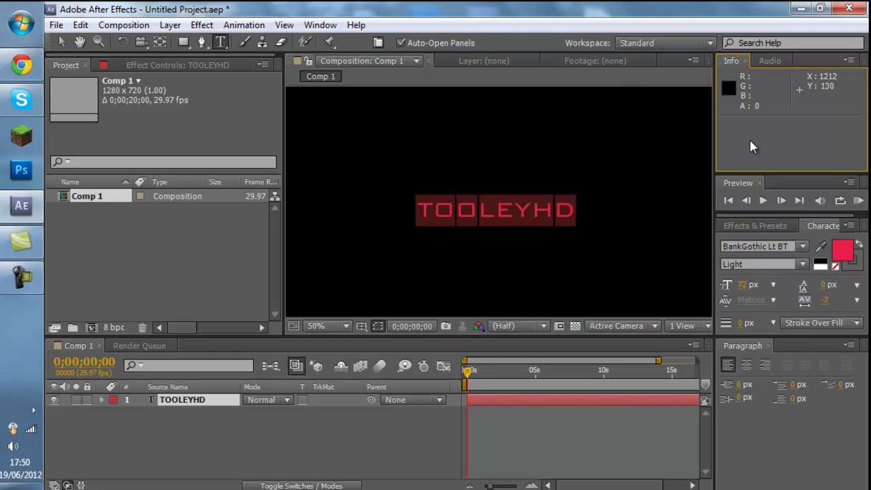
pyautogui.click(677, 82)
pyautogui.click(199, 96)
pyautogui.click(354, 79)
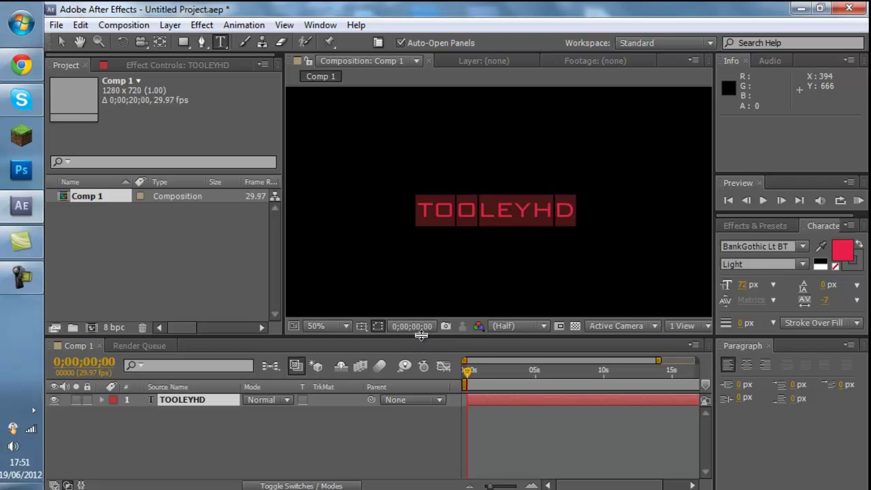
pyautogui.moveTo(16, 311); pyautogui.dragTo(354, 486)
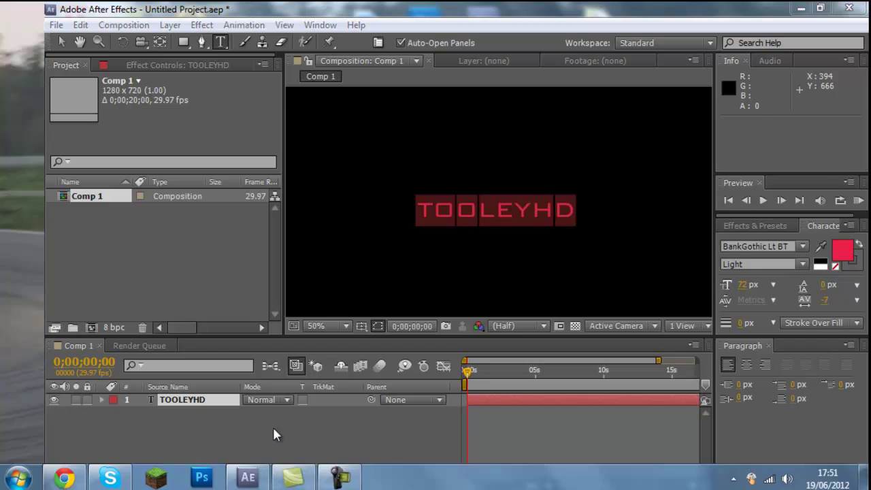